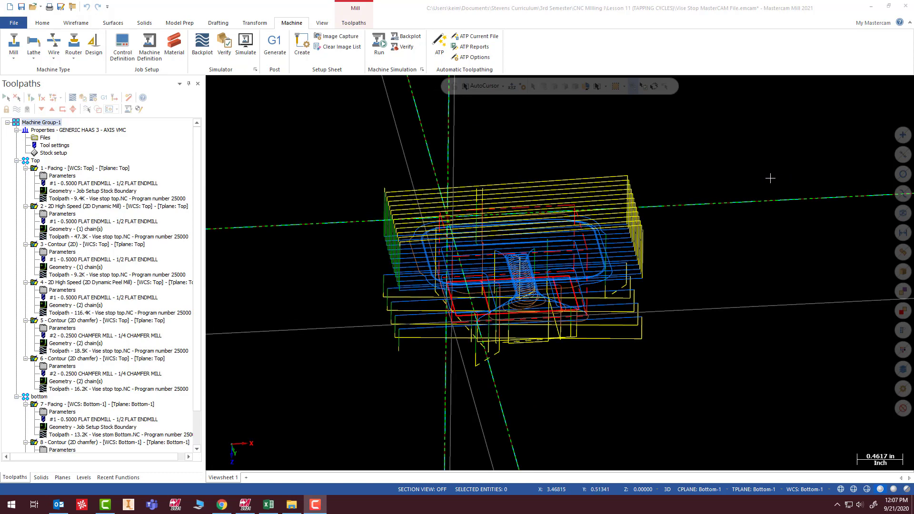
{"action": "scroll", "coordinate": [494, 395], "scroll_direction": "down", "scroll_amount": 1}
{"action": "scroll", "coordinate": [709, 207], "scroll_direction": "up", "scroll_amount": 1}
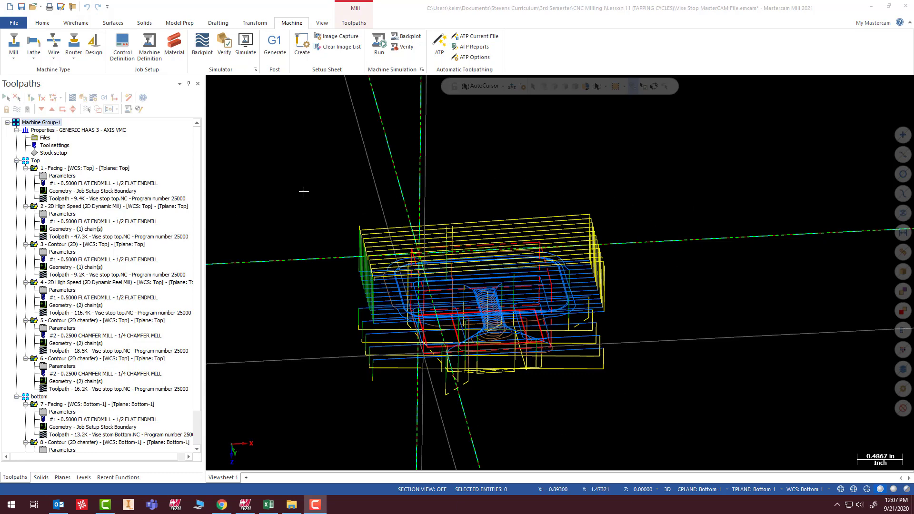
{"action": "scroll", "coordinate": [199, 185], "scroll_direction": "down", "scroll_amount": 2}
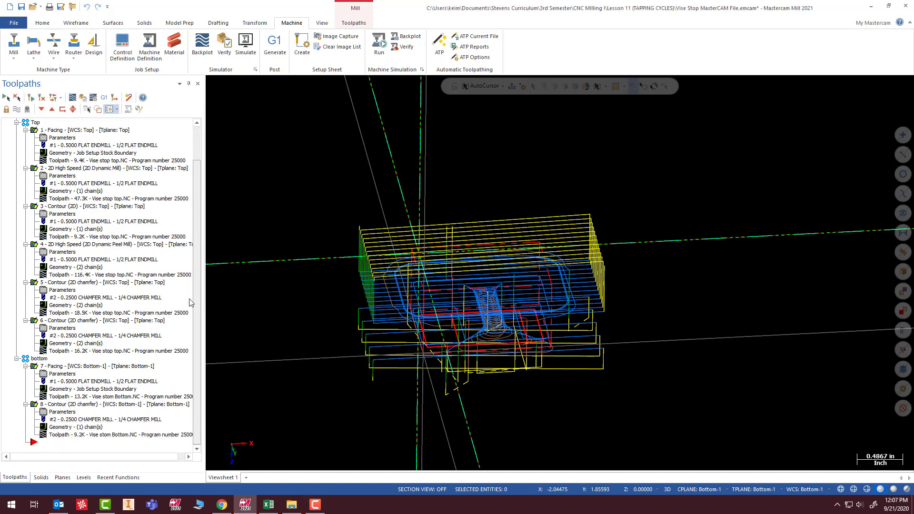
{"action": "left_click_drag", "start_coordinate": [210, 200], "coordinate": [202, 158]}
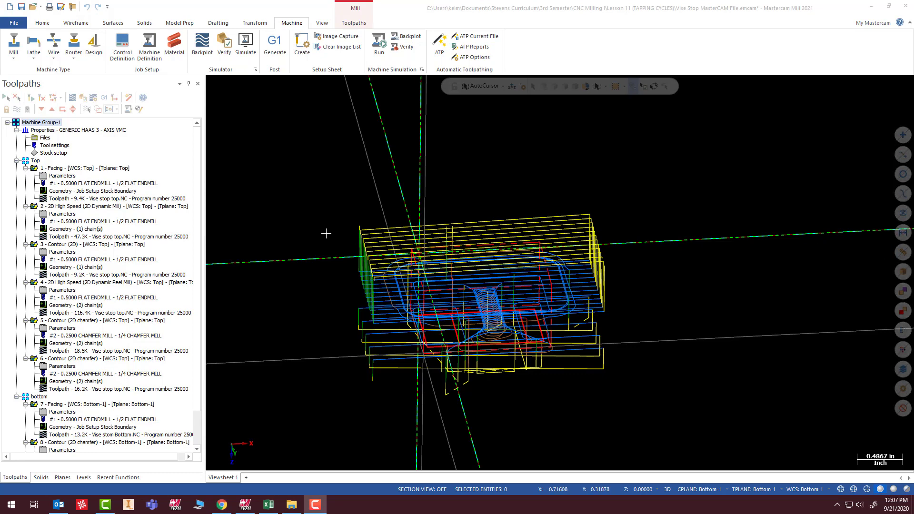
{"action": "left_click", "coordinate": [199, 203]}
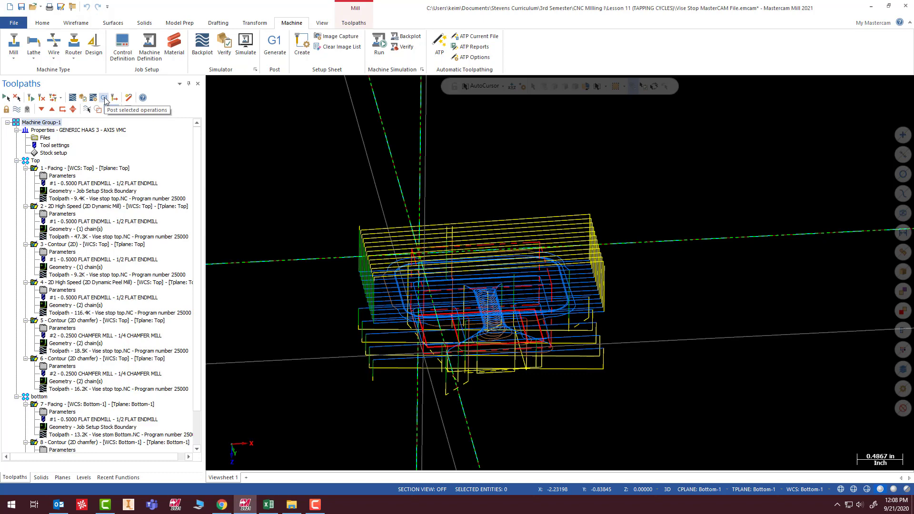
{"action": "left_click", "coordinate": [35, 169]}
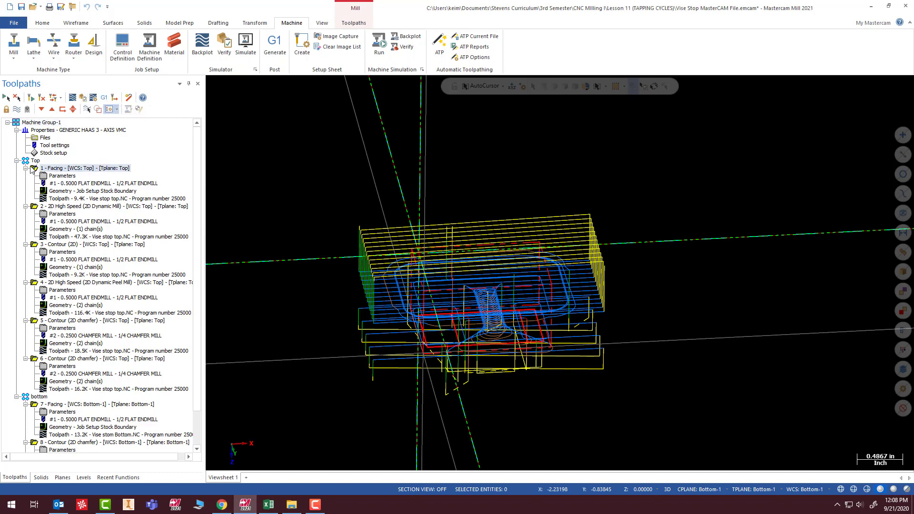
{"action": "left_click", "coordinate": [103, 98]}
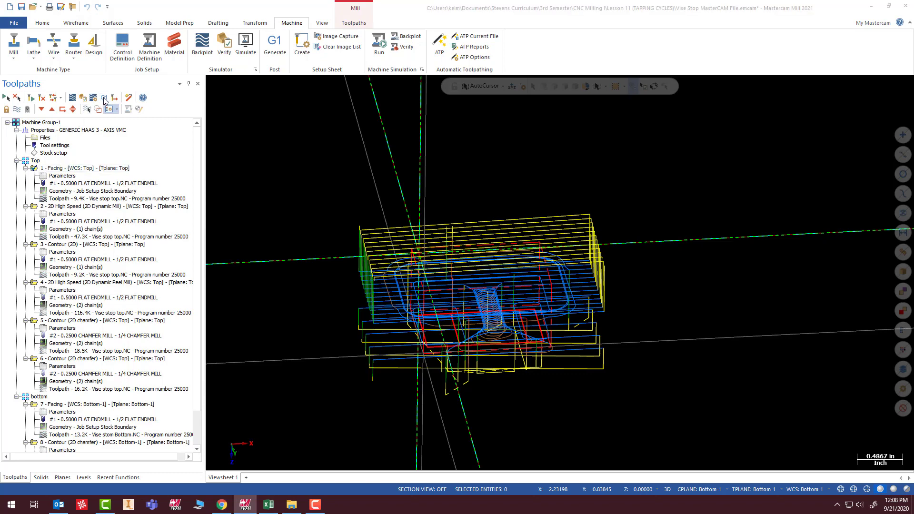
{"action": "left_click", "coordinate": [69, 286]}
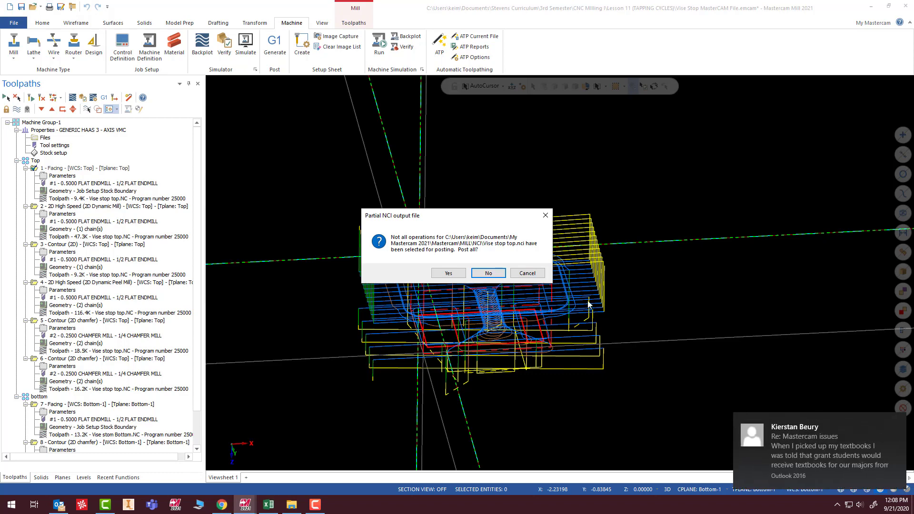
{"action": "left_click", "coordinate": [527, 275]}
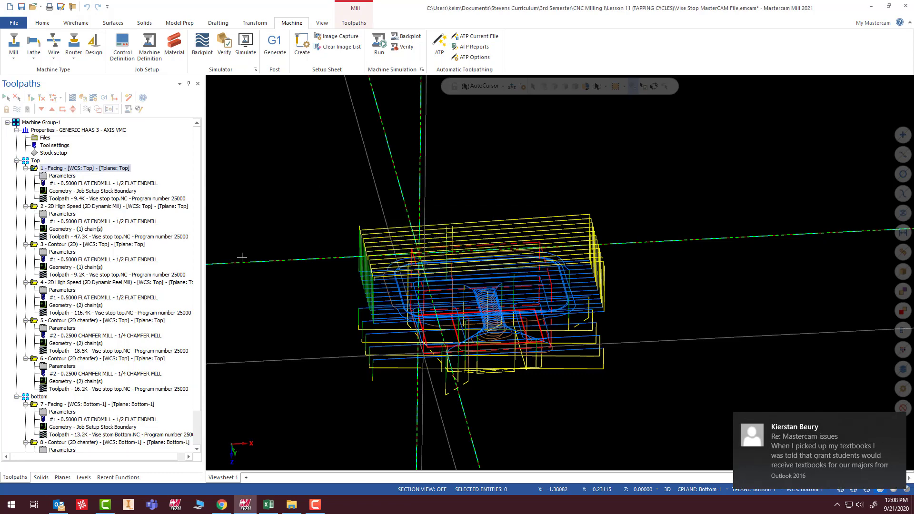
- Select every operation in Machine Group-1 and post them, saving the top program as Vise stop top.NC over the existing file
{"action": "left_click", "coordinate": [14, 124]}
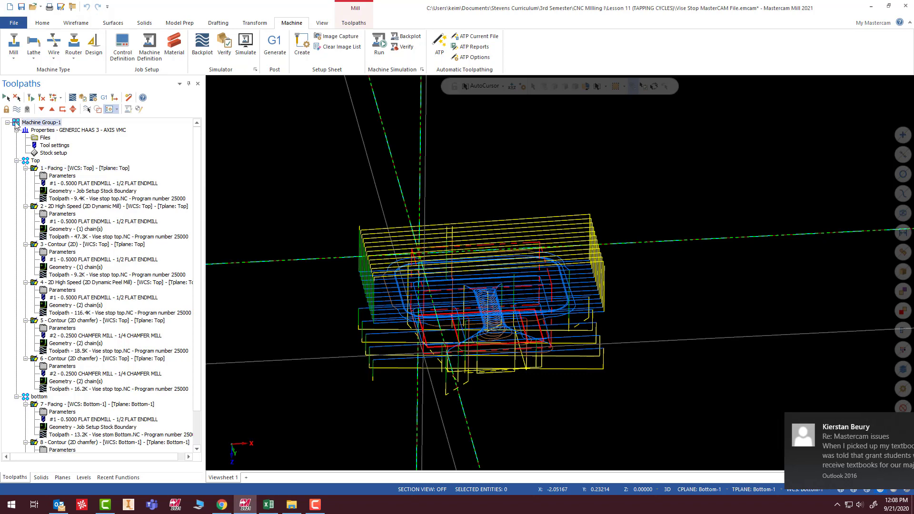
{"action": "left_click", "coordinate": [101, 98]}
{"action": "left_click", "coordinate": [67, 285]}
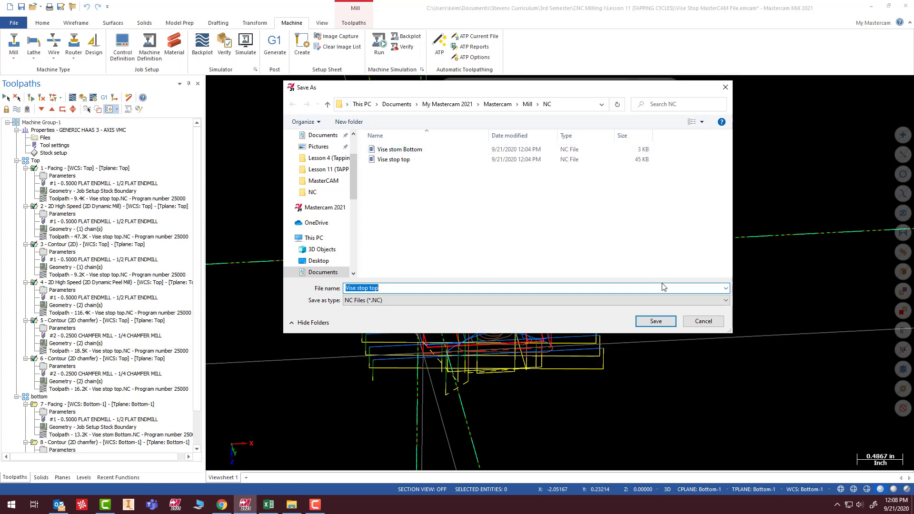
{"action": "left_click_drag", "start_coordinate": [440, 81], "coordinate": [390, 84]}
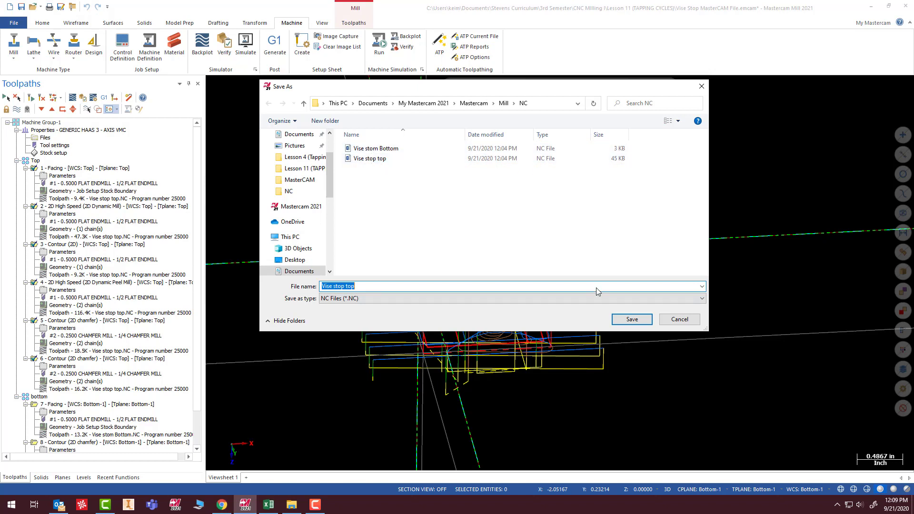
{"action": "left_click", "coordinate": [640, 320]}
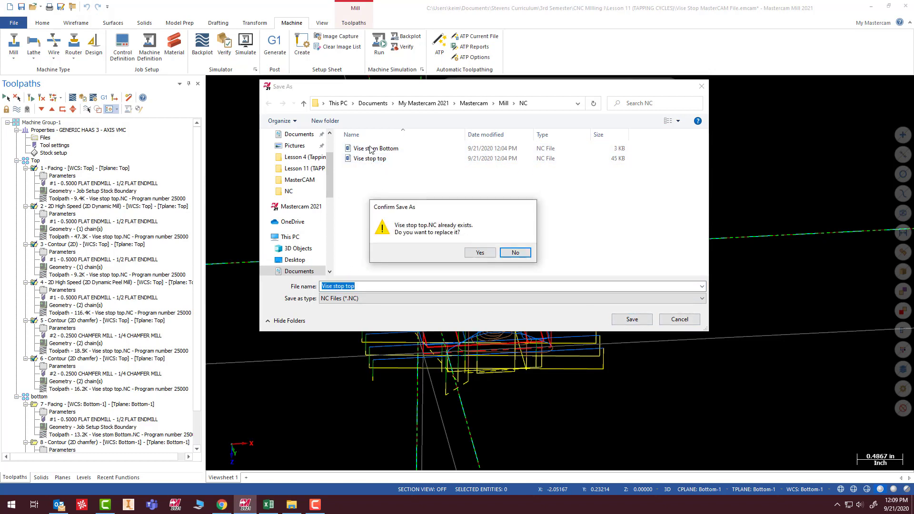
{"action": "left_click", "coordinate": [480, 253]}
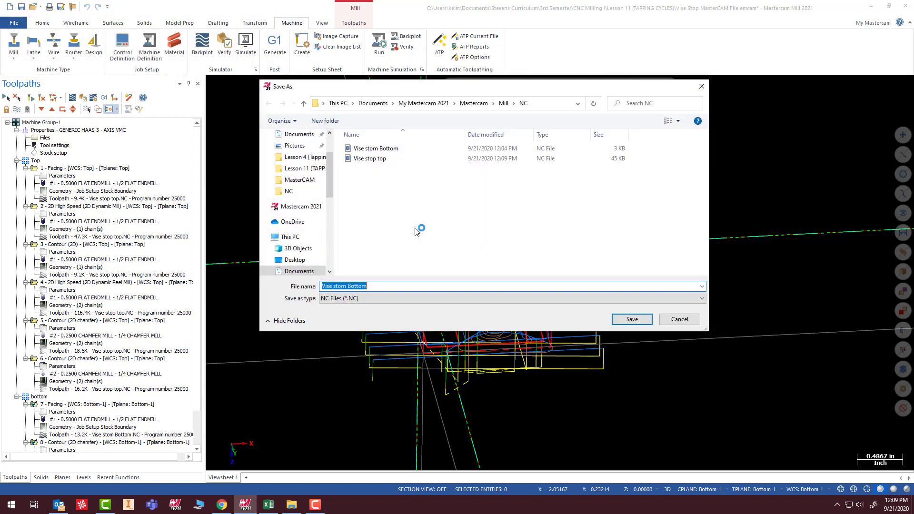
- Save the posted bottom program as Vise stom Bottom.NC, replacing the existing file
{"action": "left_click", "coordinate": [634, 320]}
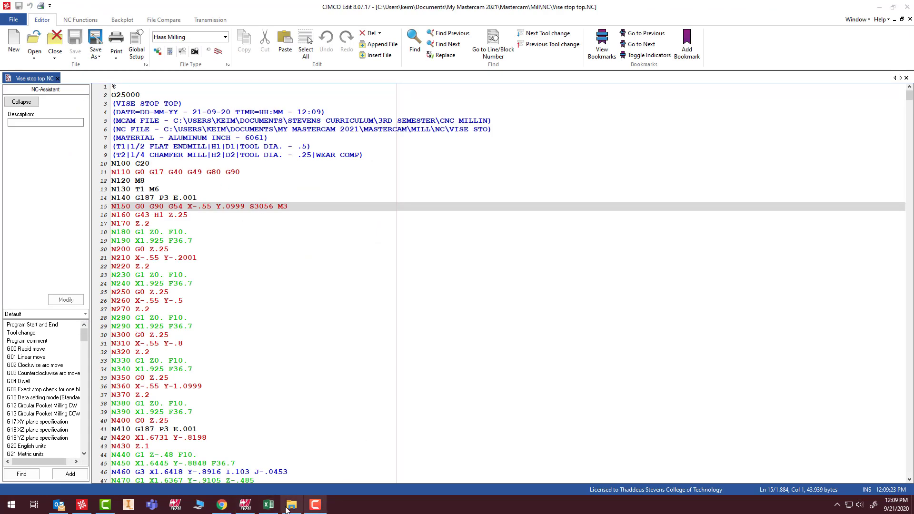
{"action": "left_click", "coordinate": [246, 505]}
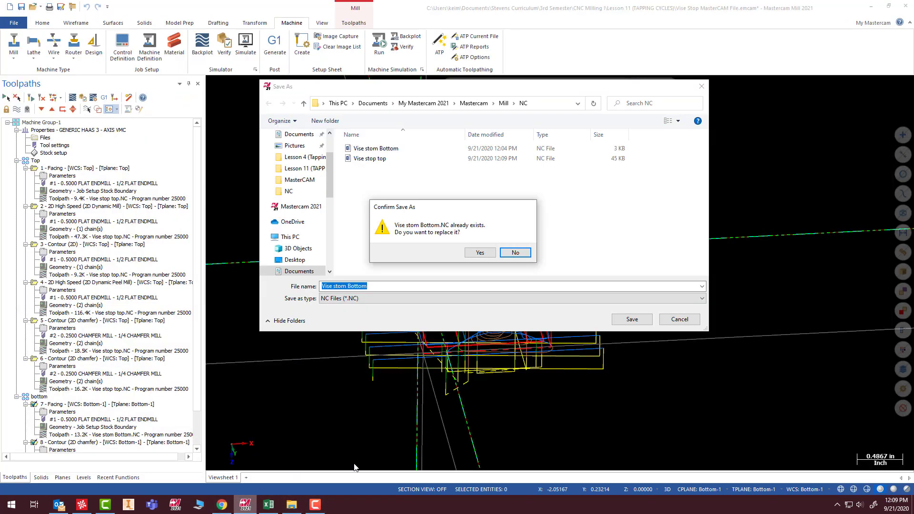
{"action": "left_click", "coordinate": [480, 253]}
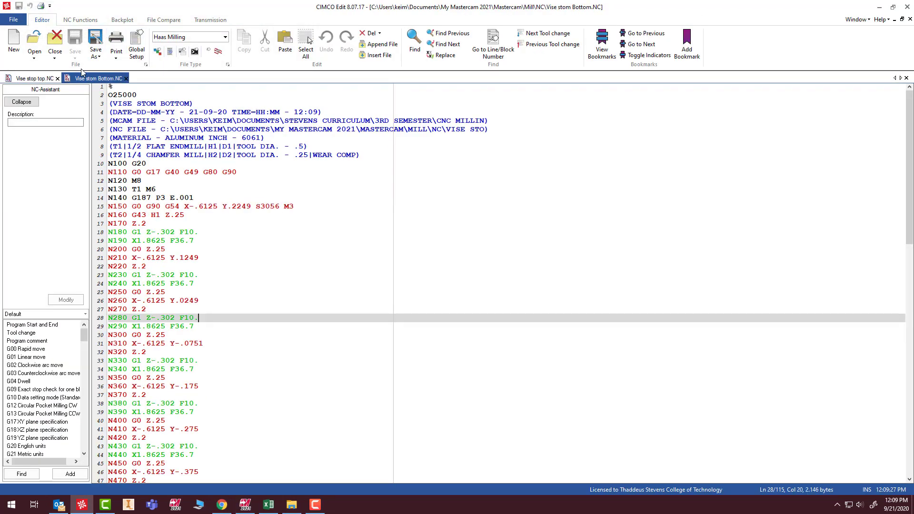
- Look over both posted NC programs and backplot the toolpath of Vise stop top.NC
{"action": "left_click", "coordinate": [37, 79]}
{"action": "left_click", "coordinate": [93, 79]}
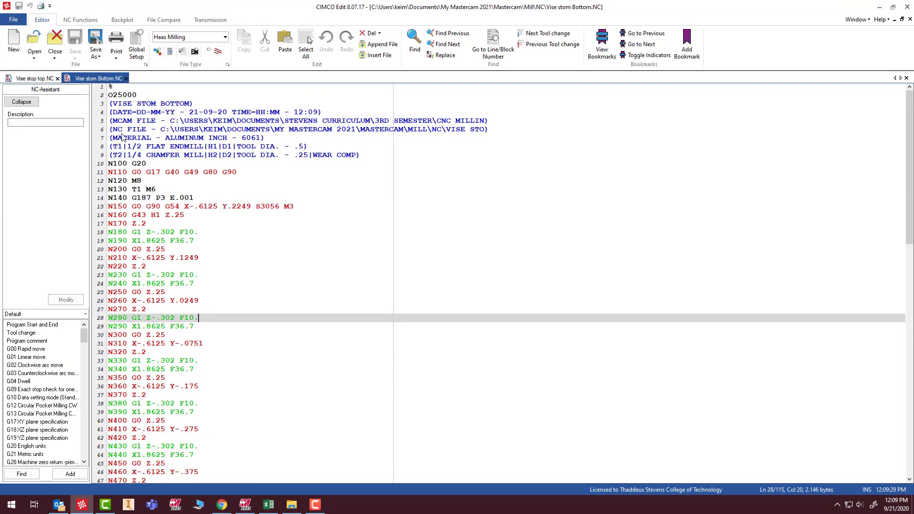
{"action": "left_click", "coordinate": [41, 79]}
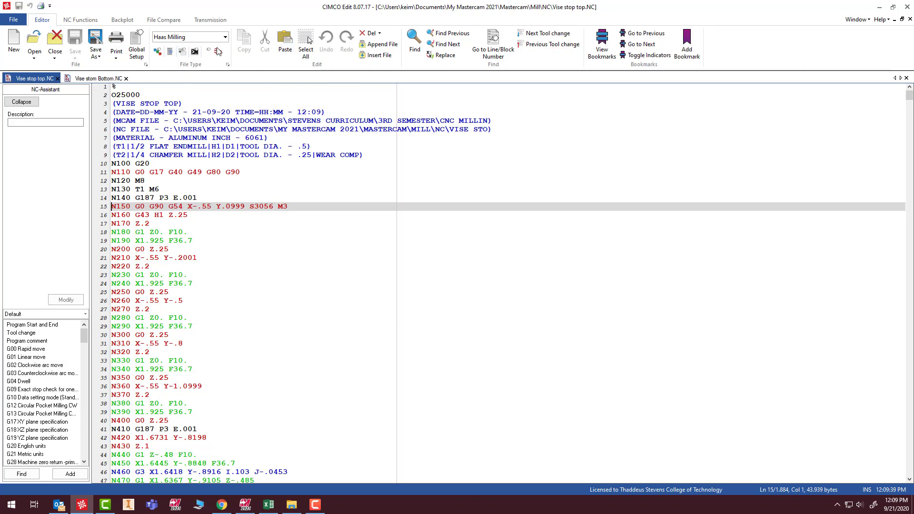
{"action": "key", "text": "ctrl+shift+p"}
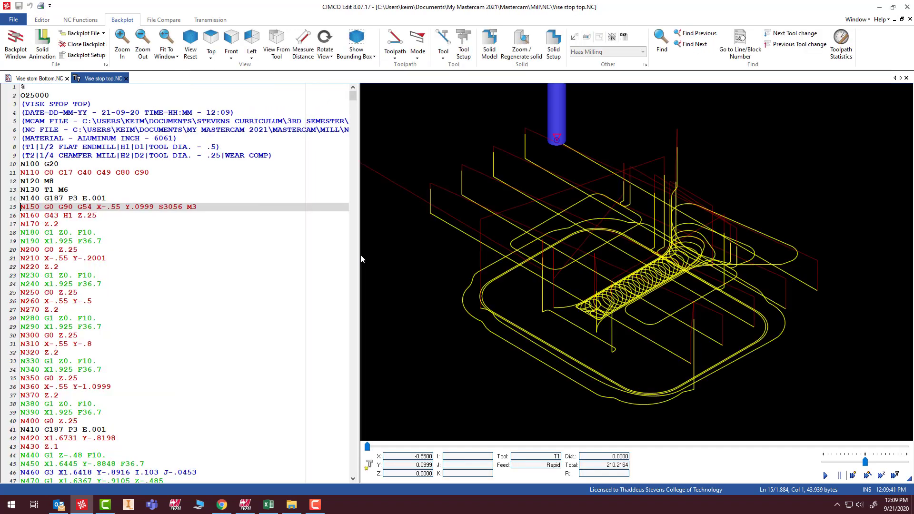
{"action": "scroll", "coordinate": [698, 327], "scroll_direction": "down", "scroll_amount": 5}
{"action": "scroll", "coordinate": [768, 290], "scroll_direction": "up", "scroll_amount": 3}
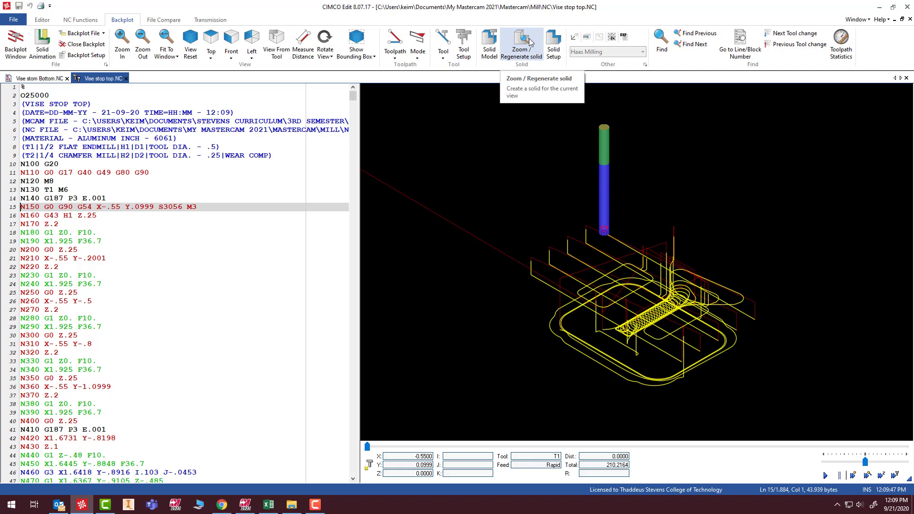
- Return to Mastercam, run Verify on all operations, inspect the machined part from several angles, and close the simulator
{"action": "left_click", "coordinate": [882, 7]}
{"action": "left_click", "coordinate": [84, 98]}
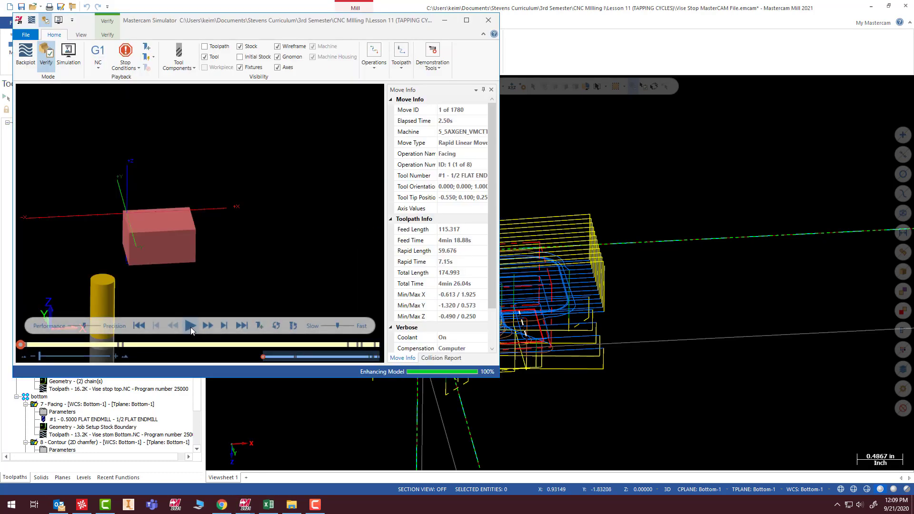
{"action": "left_click", "coordinate": [190, 327]}
{"action": "middle_click_drag", "start_coordinate": [195, 239], "coordinate": [197, 133]}
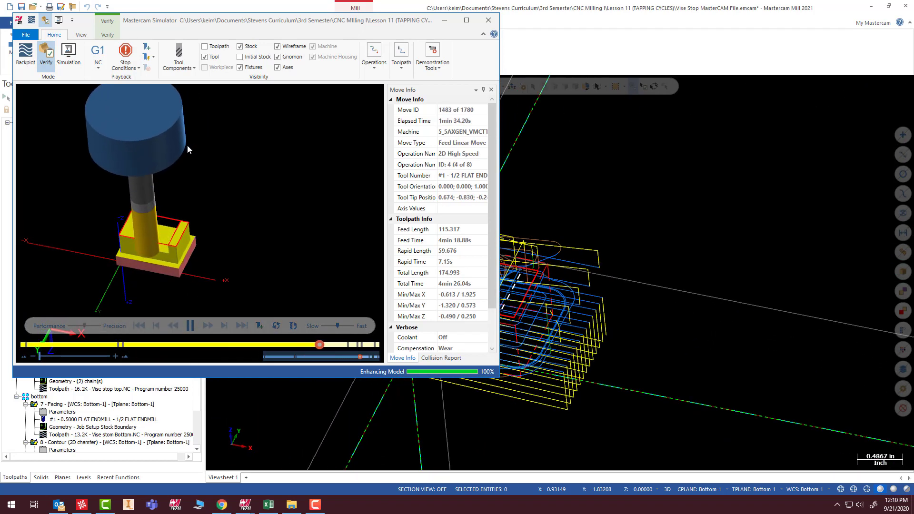
{"action": "middle_click_drag", "start_coordinate": [179, 273], "coordinate": [208, 326]}
{"action": "scroll", "coordinate": [123, 296], "scroll_direction": "up", "scroll_amount": 4}
{"action": "scroll", "coordinate": [196, 184], "scroll_direction": "down", "scroll_amount": 2}
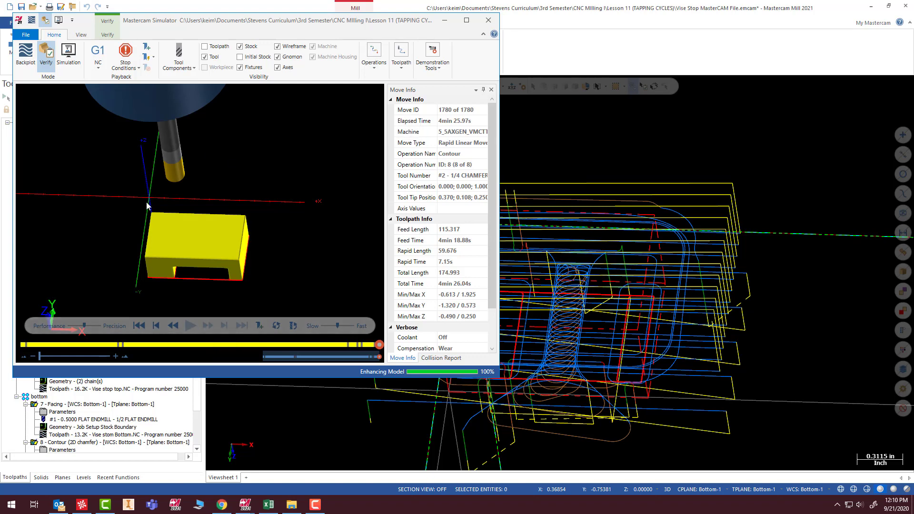
{"action": "left_click", "coordinate": [488, 20]}
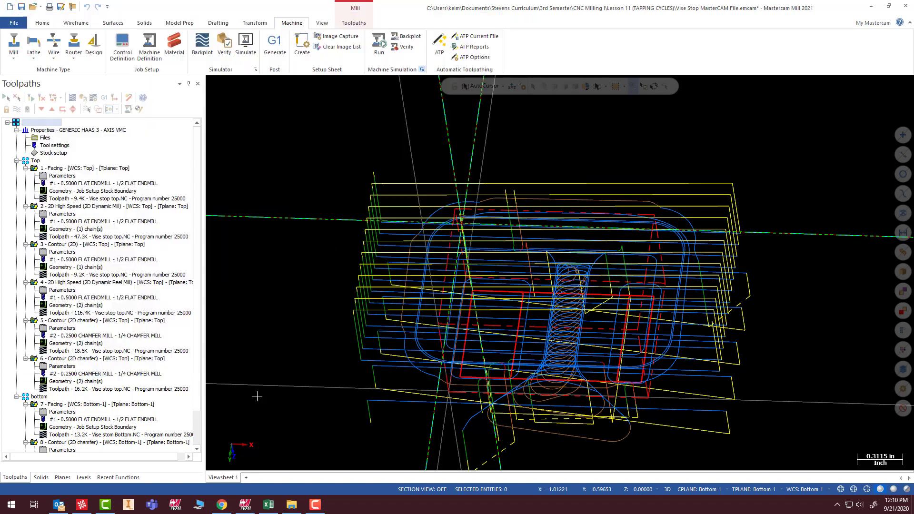
{"action": "left_click", "coordinate": [314, 505]}
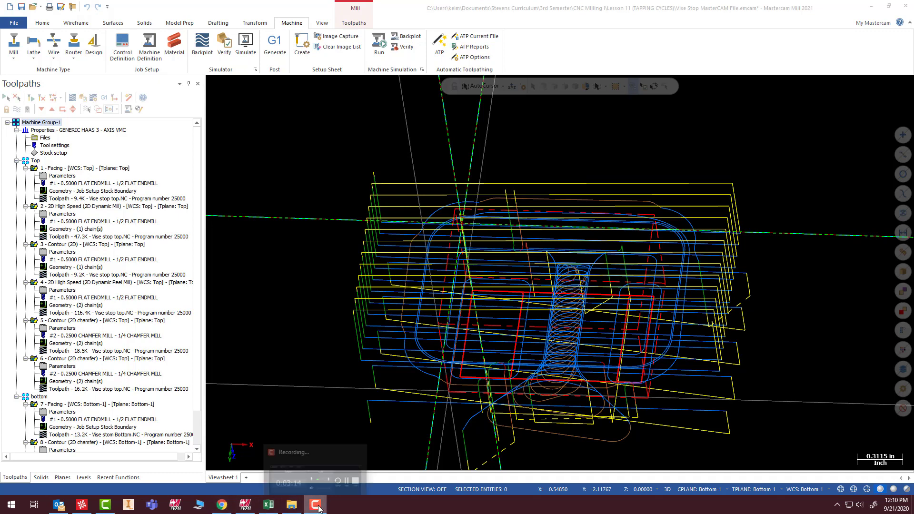
{"action": "mouse_move", "coordinate": [292, 508]}
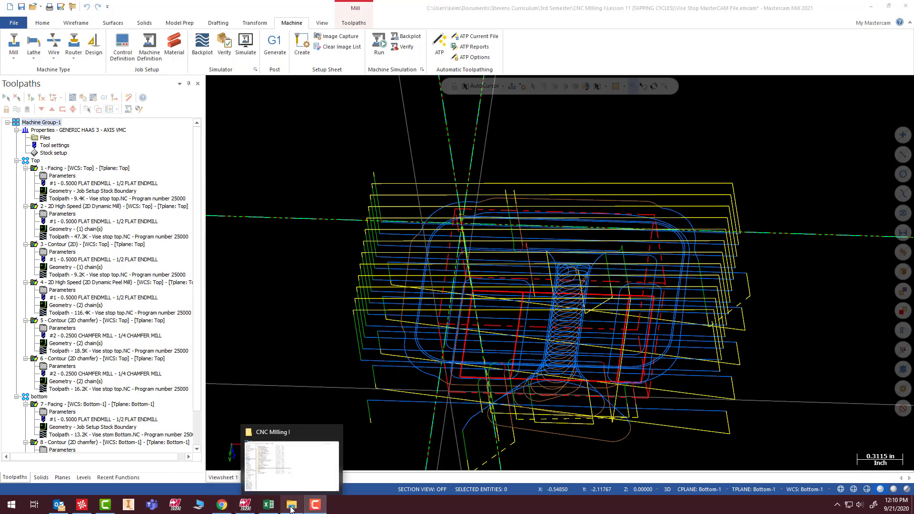
{"action": "left_click", "coordinate": [245, 509]}
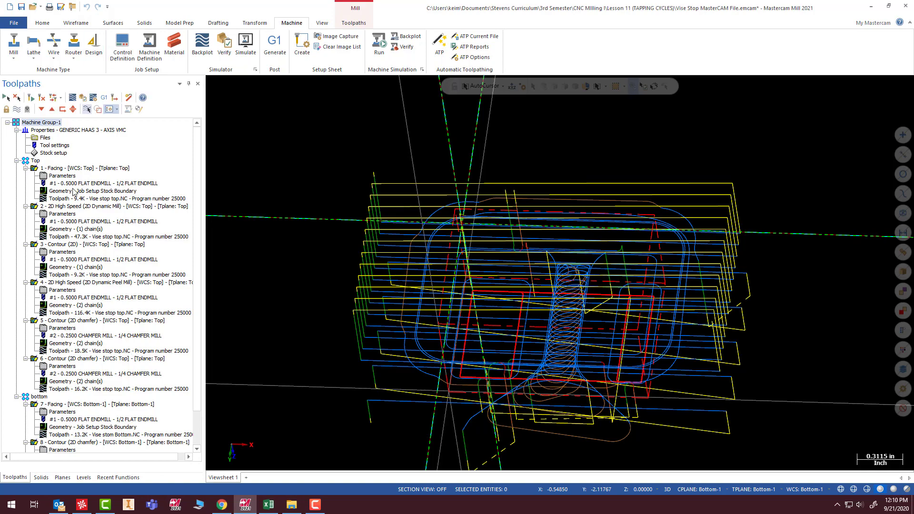
- Switch to CIMCO Edit, check the Save As location for Vise stom Bottom.NC without saving, and close the editor
{"action": "left_click", "coordinate": [79, 506]}
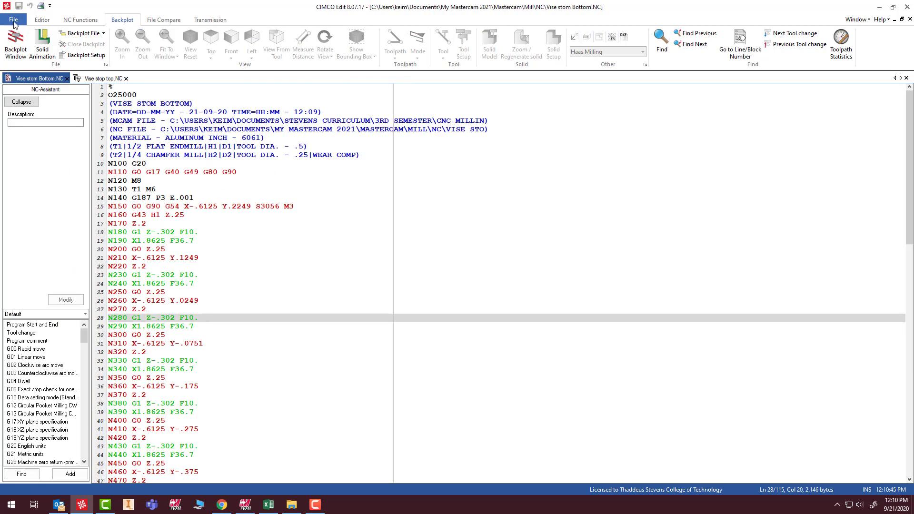
{"action": "left_click", "coordinate": [13, 20]}
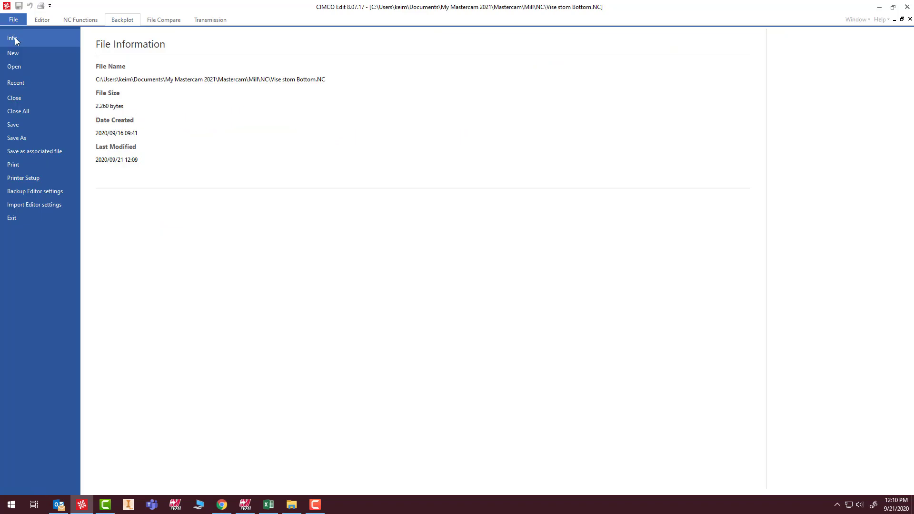
{"action": "left_click", "coordinate": [17, 138]}
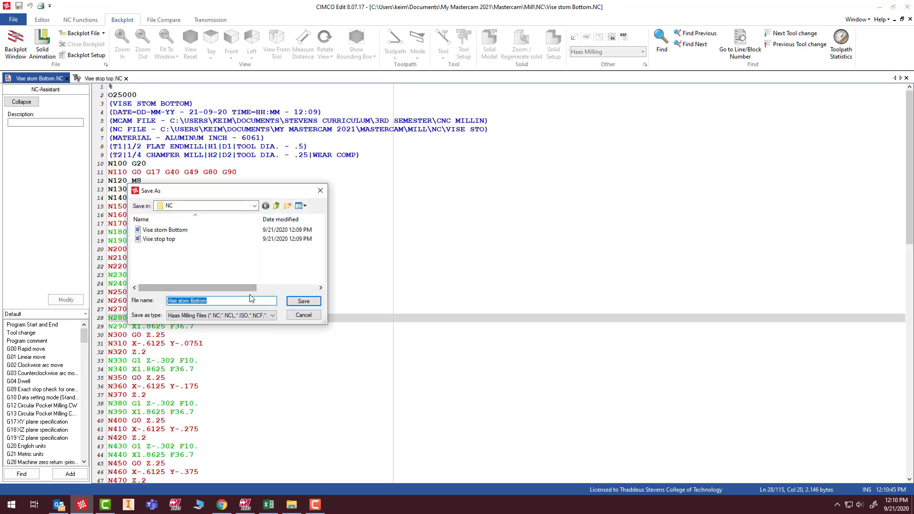
{"action": "left_click", "coordinate": [322, 192]}
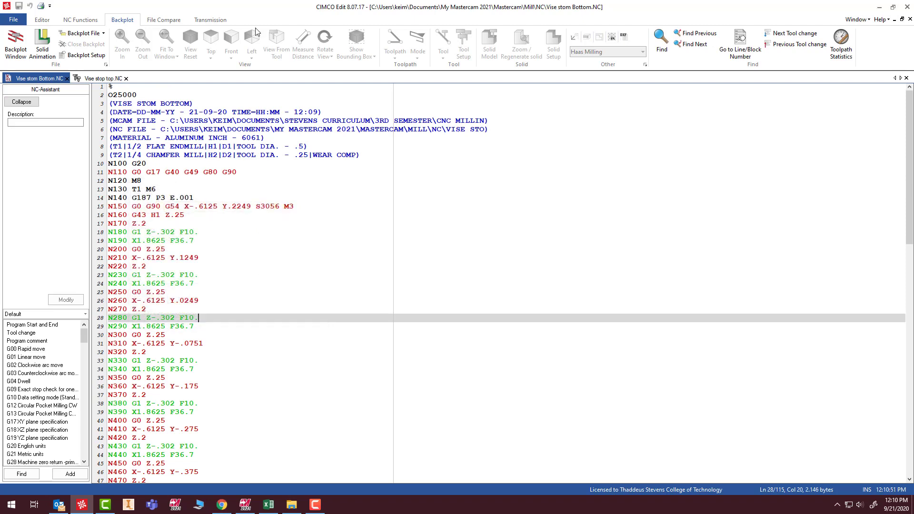
{"action": "left_click", "coordinate": [908, 7]}
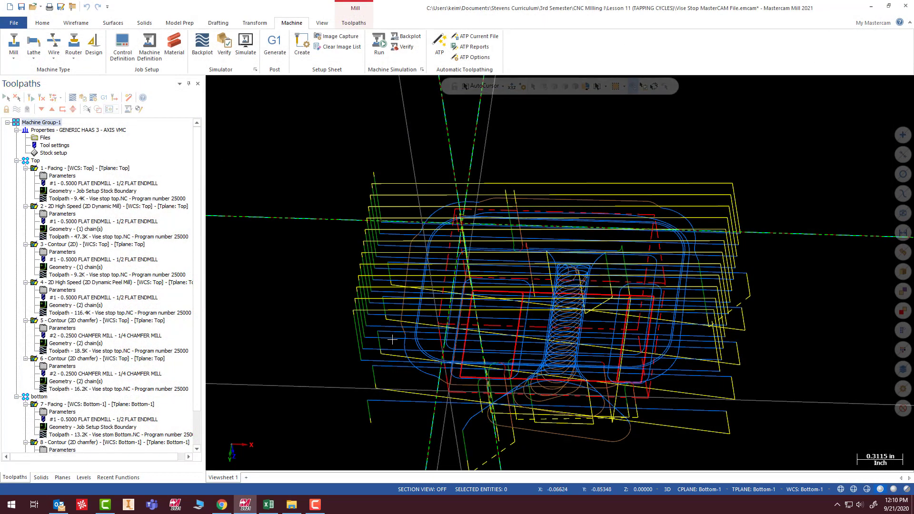
- Review the editor choices, including CIMCOEdit, in the Start / Exit system configuration, and leave without applying any change
{"action": "left_click", "coordinate": [14, 24]}
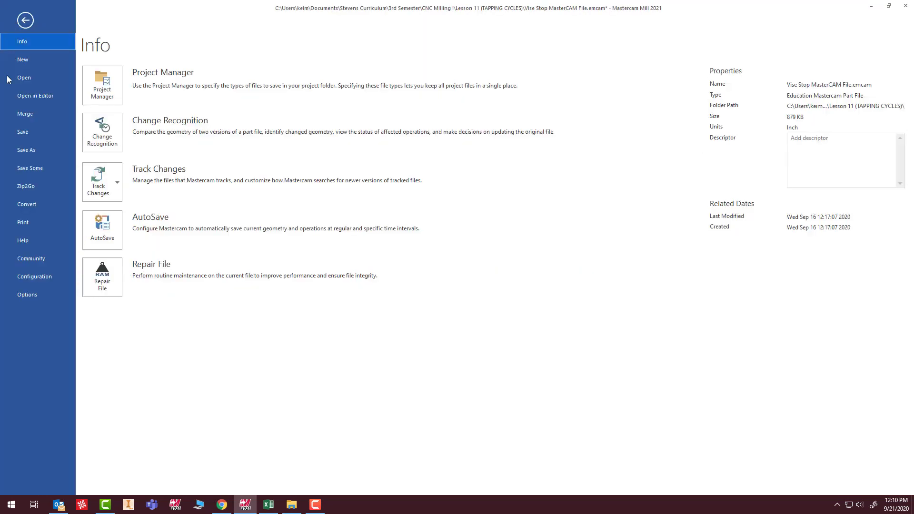
{"action": "left_click", "coordinate": [38, 275]}
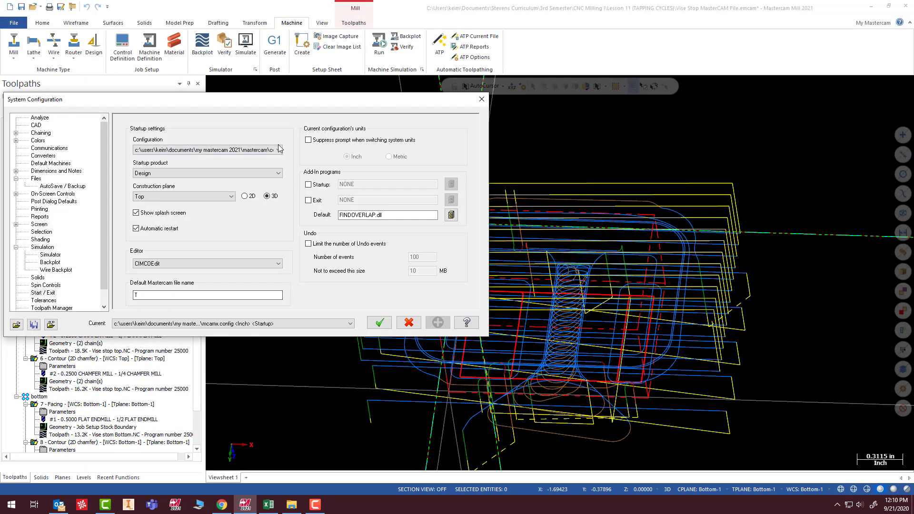
{"action": "left_click", "coordinate": [49, 249]}
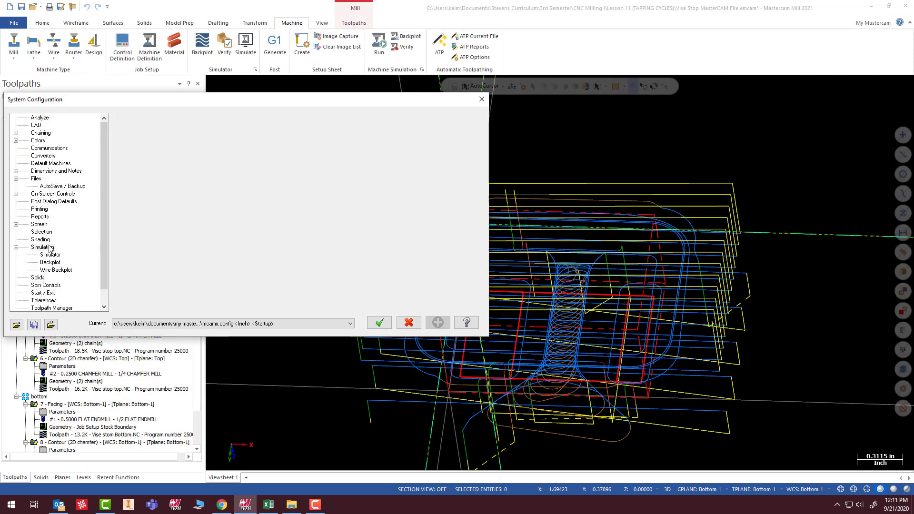
{"action": "left_click", "coordinate": [45, 294]}
{"action": "scroll", "coordinate": [40, 231], "scroll_direction": "down", "scroll_amount": 1}
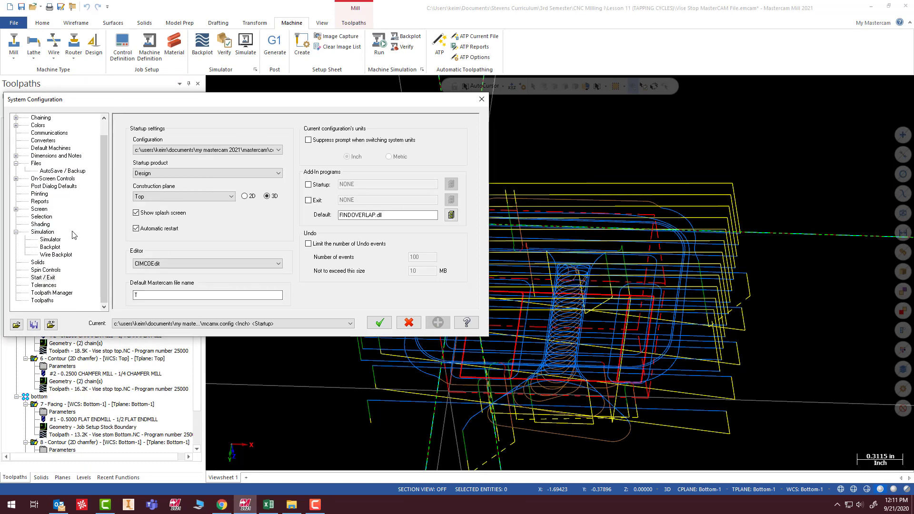
{"action": "left_click", "coordinate": [211, 263]}
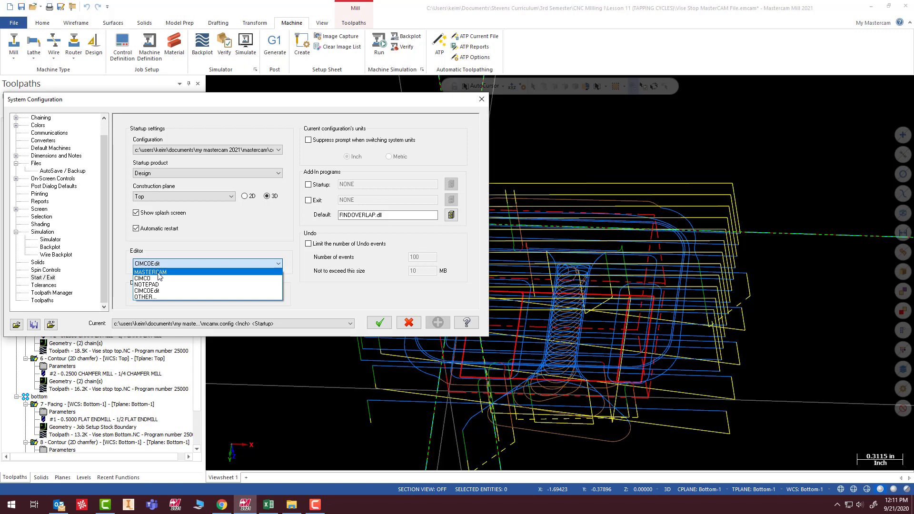
{"action": "left_click", "coordinate": [152, 290]}
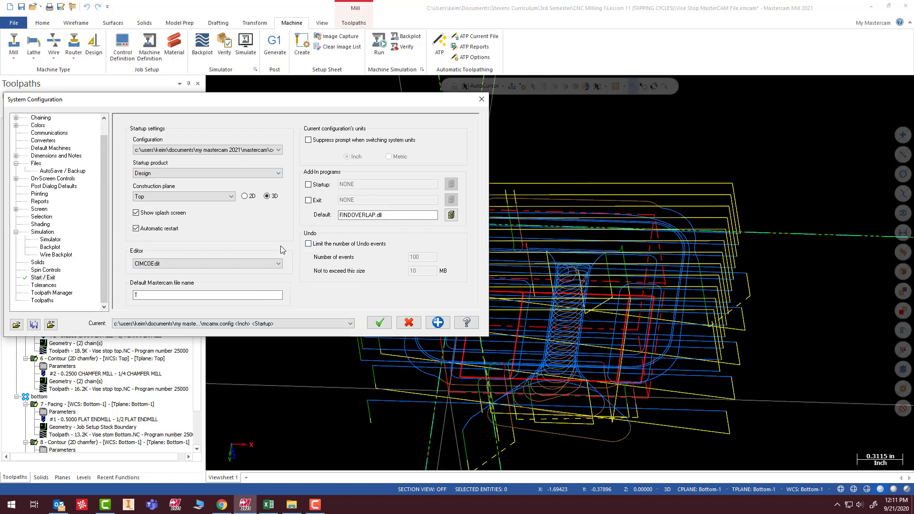
{"action": "left_click", "coordinate": [411, 321]}
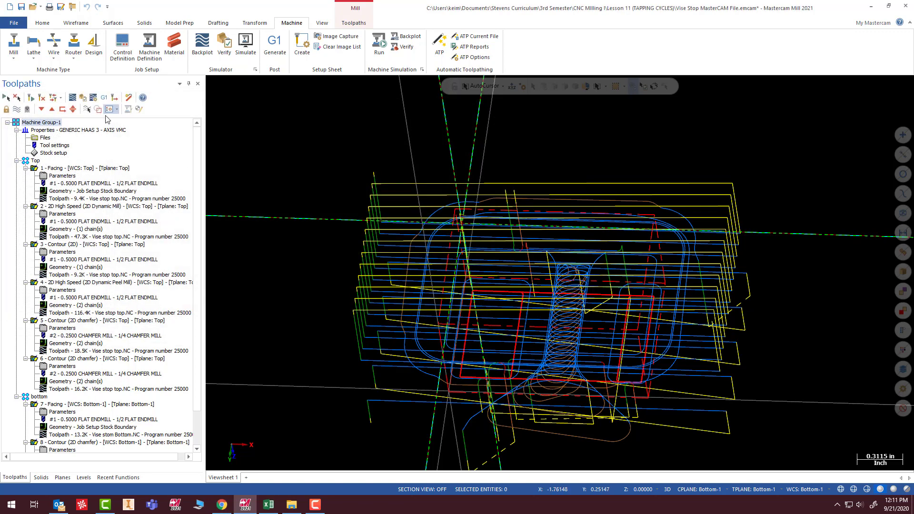
- Replace the machine group's machine definition with MILL DEFAULT and accept the group properties
{"action": "left_click", "coordinate": [125, 131]}
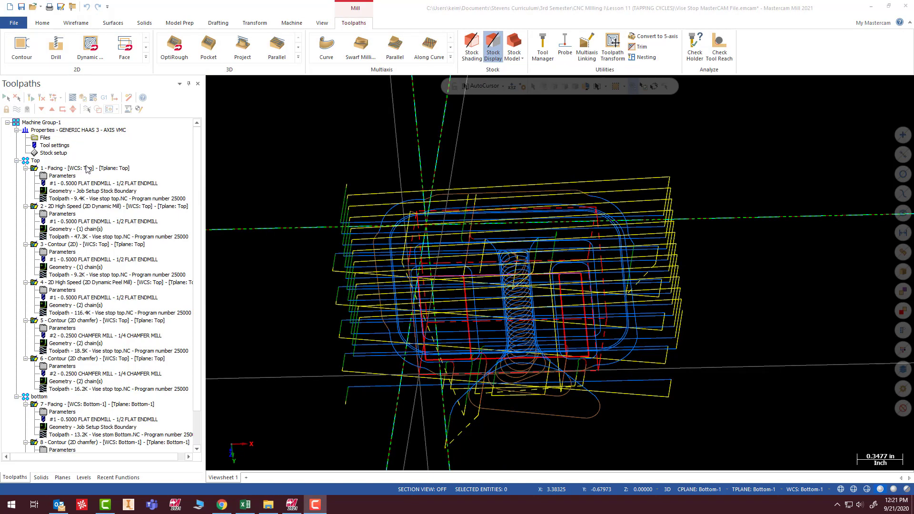
{"action": "left_click", "coordinate": [43, 138]}
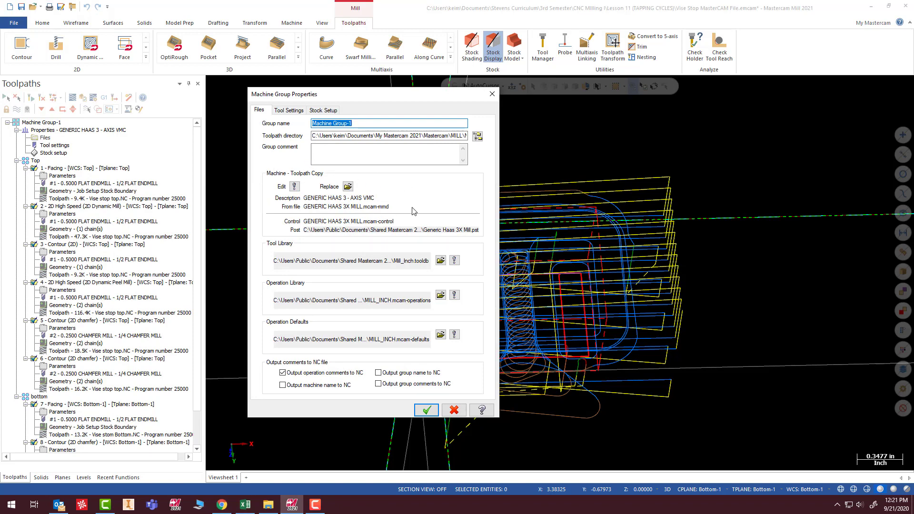
{"action": "left_click", "coordinate": [348, 188]}
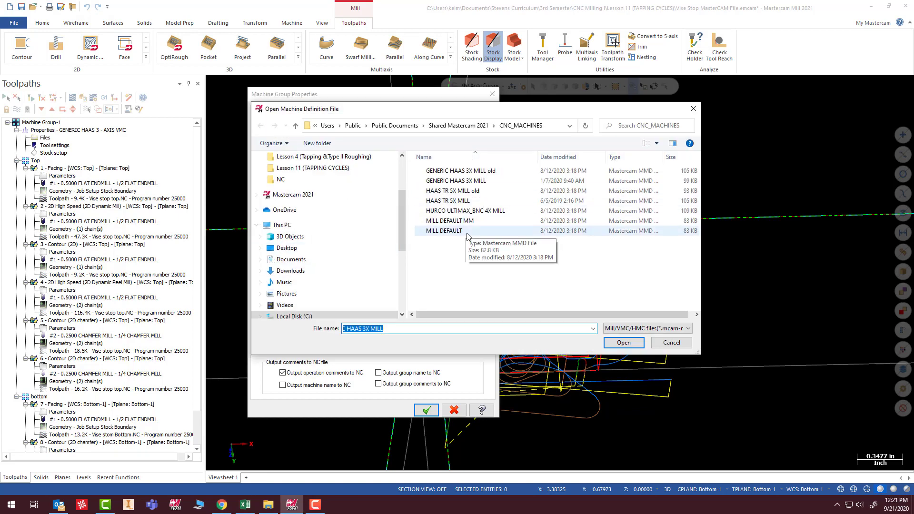
{"action": "left_click", "coordinate": [458, 233]}
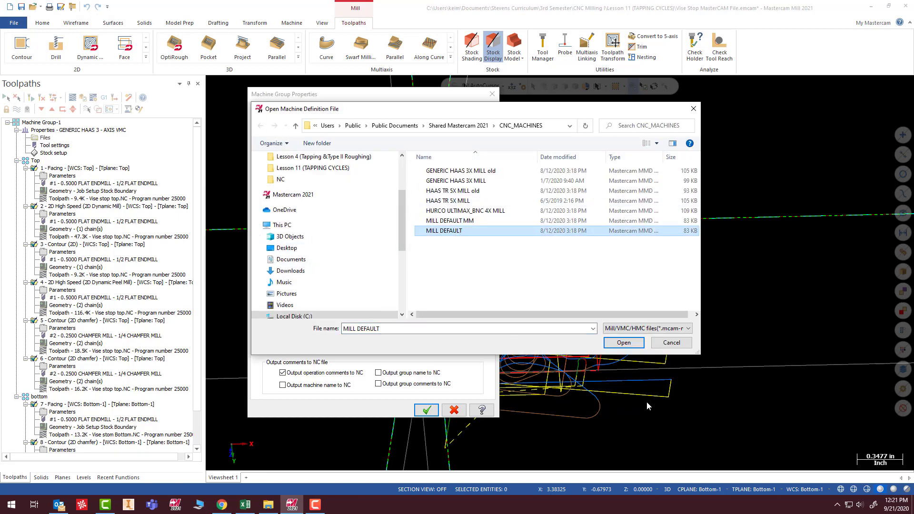
{"action": "left_click", "coordinate": [624, 343]}
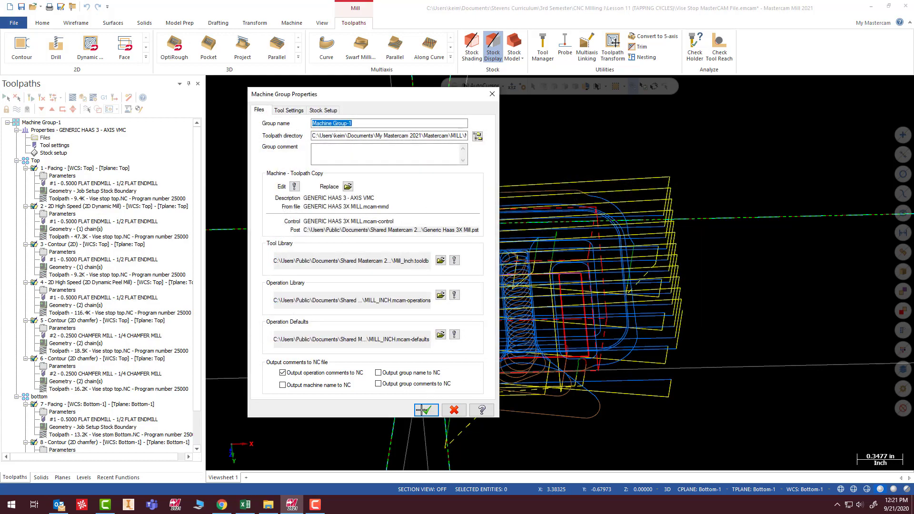
{"action": "left_click", "coordinate": [426, 411]}
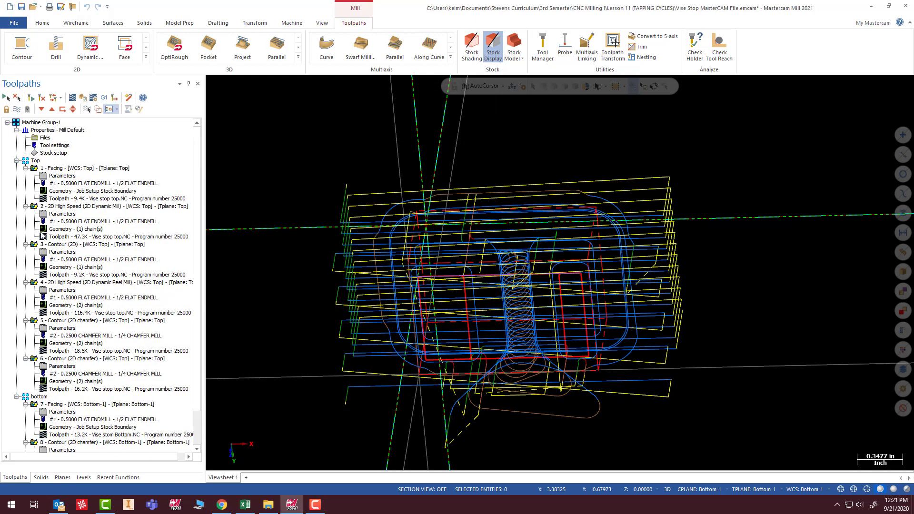
- Post all operations of the machine group, saving Vise stop top.NC and Vise stom Bottom.NC over the existing files
{"action": "left_click", "coordinate": [83, 135]}
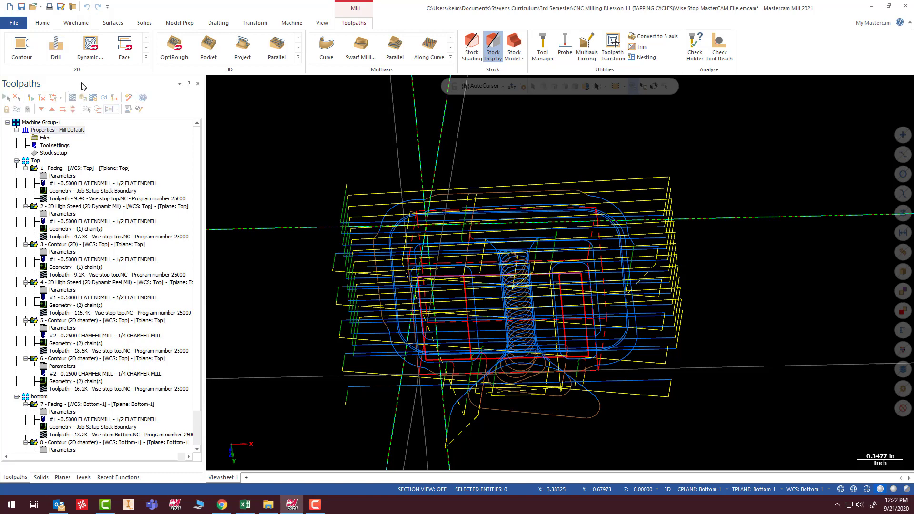
{"action": "left_click", "coordinate": [104, 98]}
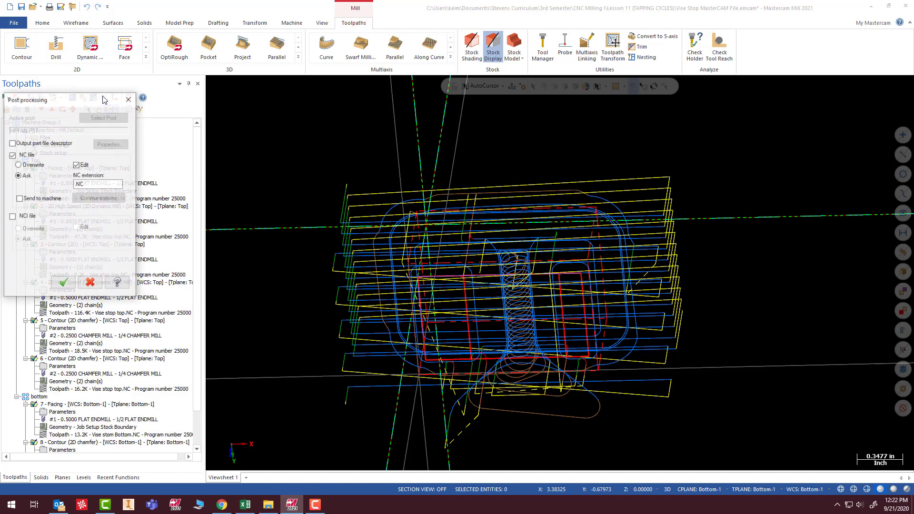
{"action": "left_click", "coordinate": [64, 283]}
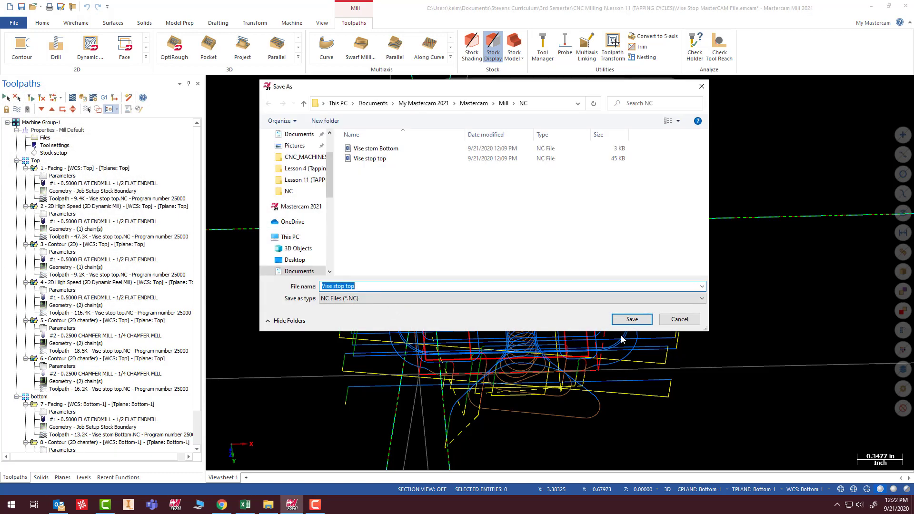
{"action": "left_click", "coordinate": [630, 324]}
{"action": "left_click", "coordinate": [473, 254]}
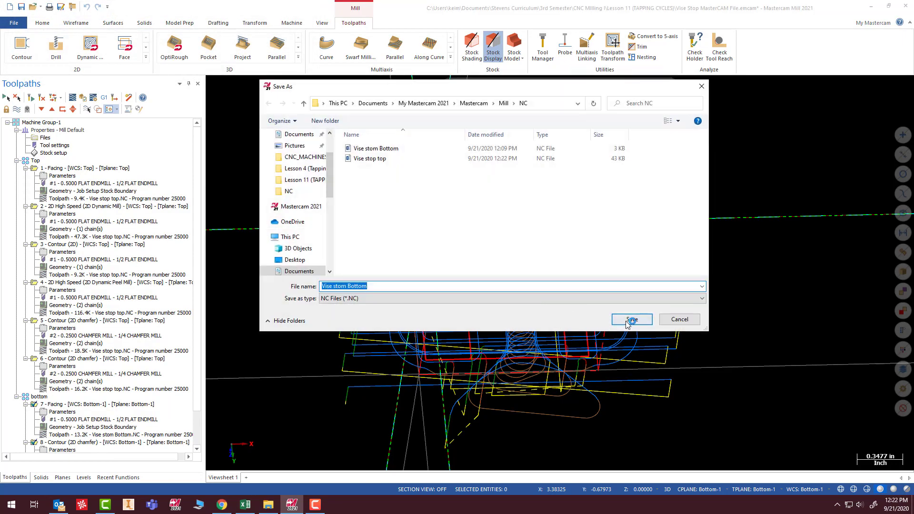
{"action": "left_click", "coordinate": [632, 319]}
{"action": "left_click", "coordinate": [481, 252]}
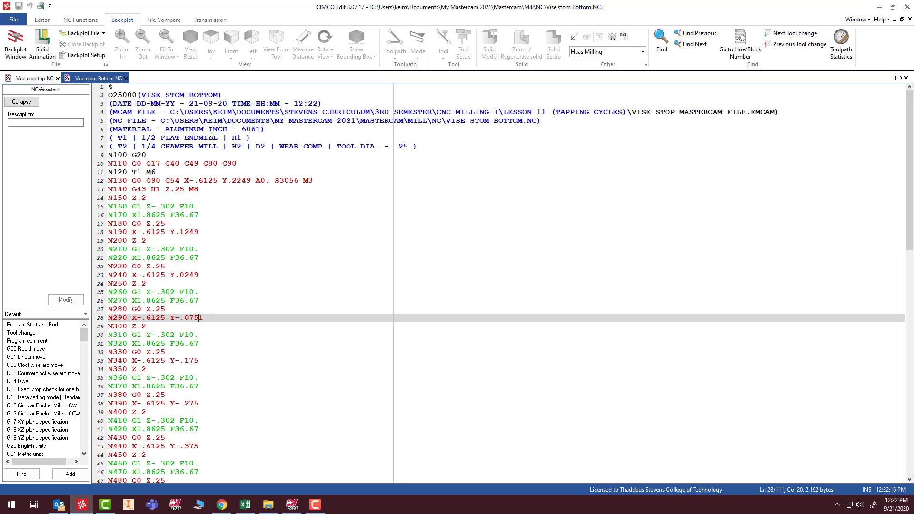
- Look through both posted programs in CIMCO Edit, examining the A0. word in block N130 of Vise stom Bottom.NC, and close the editor
{"action": "scroll", "coordinate": [224, 205], "scroll_direction": "down", "scroll_amount": 4}
{"action": "scroll", "coordinate": [224, 206], "scroll_direction": "down", "scroll_amount": 15}
{"action": "scroll", "coordinate": [217, 190], "scroll_direction": "up", "scroll_amount": 20}
{"action": "left_click", "coordinate": [256, 182]}
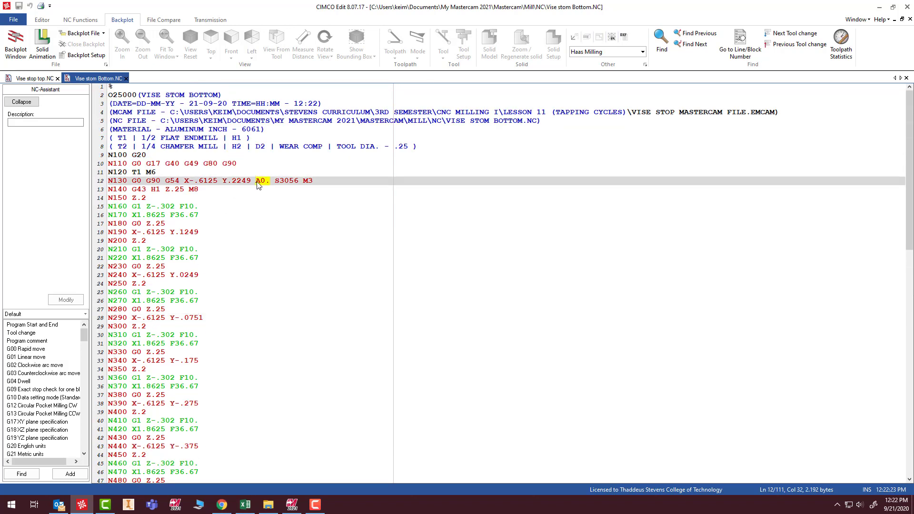
{"action": "left_click", "coordinate": [321, 185]}
{"action": "left_click", "coordinate": [27, 78]}
{"action": "left_click", "coordinate": [88, 78]}
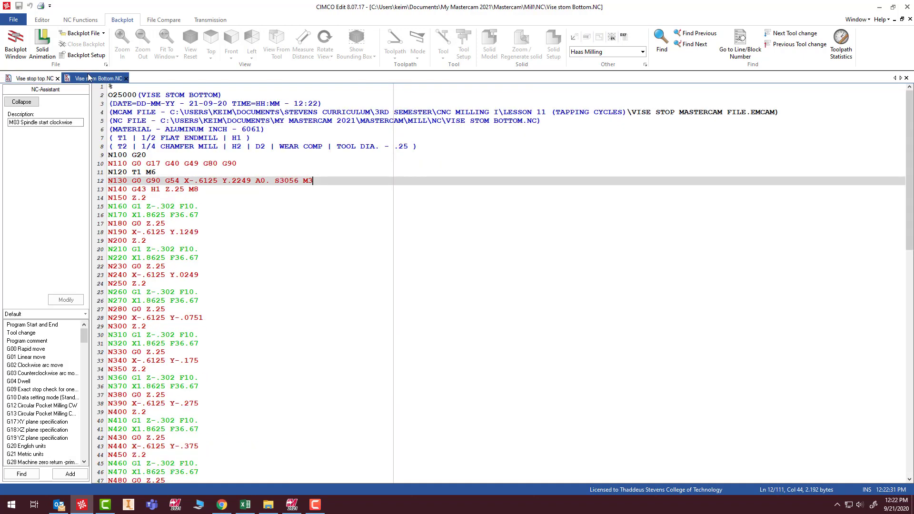
{"action": "left_click", "coordinate": [55, 78]}
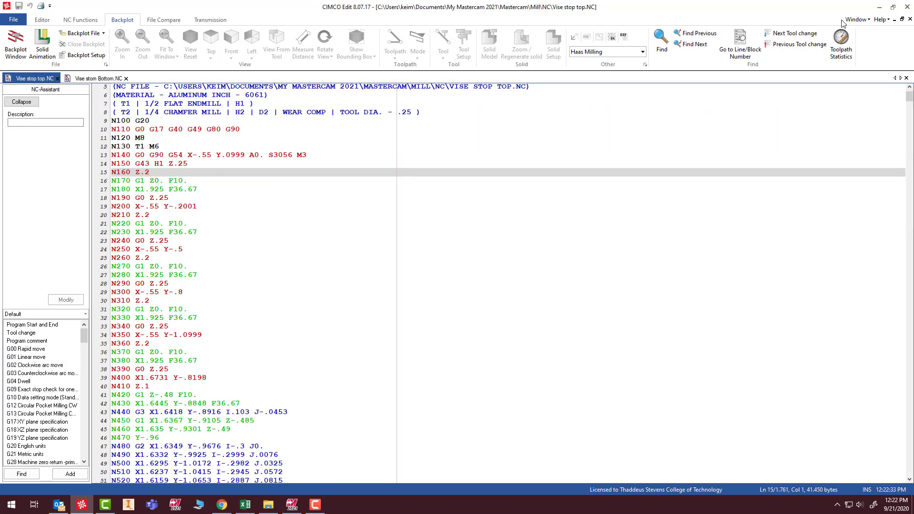
{"action": "left_click", "coordinate": [907, 10]}
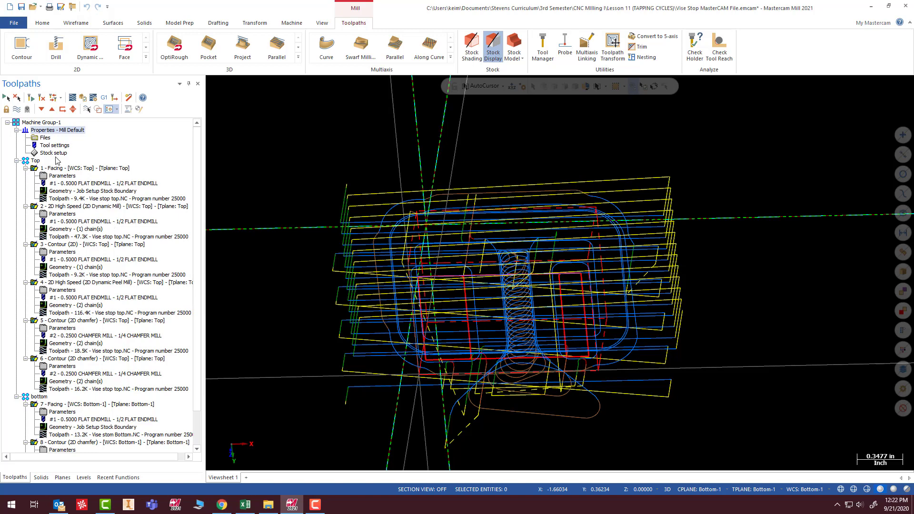
{"action": "left_click", "coordinate": [17, 161]}
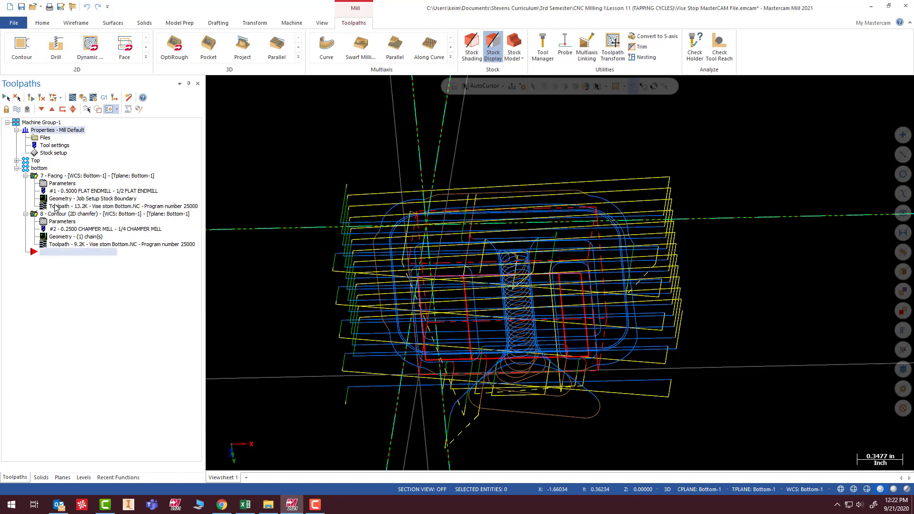
{"action": "left_click", "coordinate": [17, 161]}
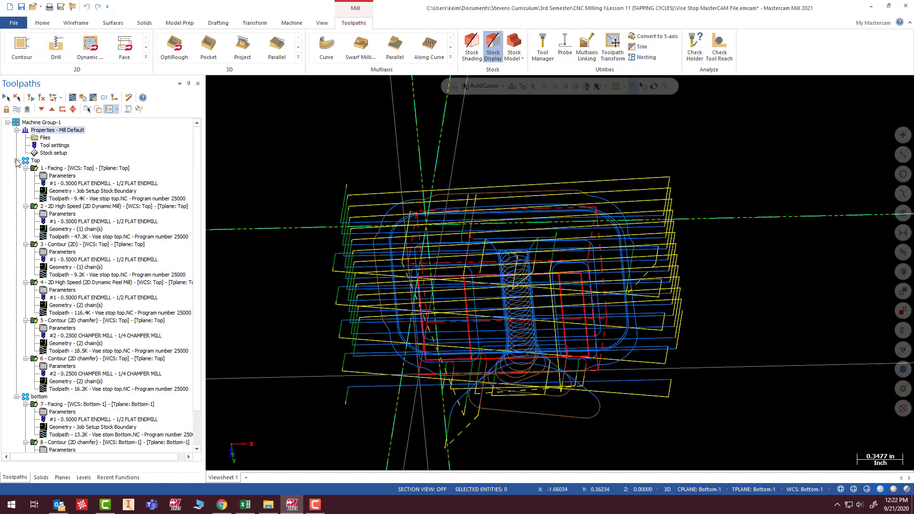